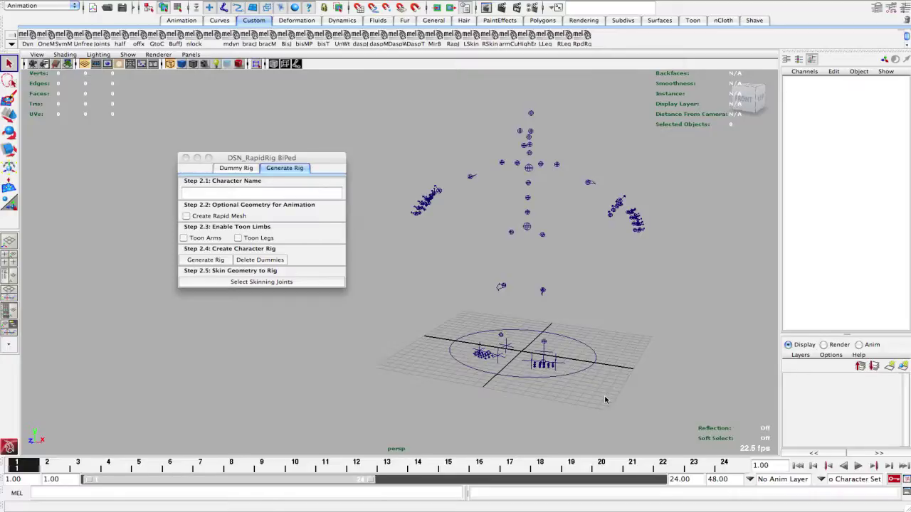
Try to generate the character rig with the character name left empty.
left_click_drag(595, 282, 550, 233, "alt")
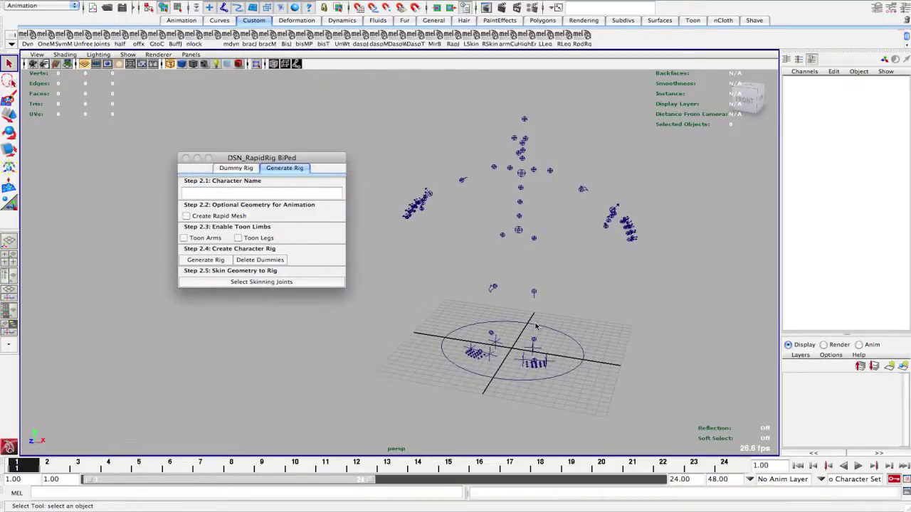
left_click(211, 260)
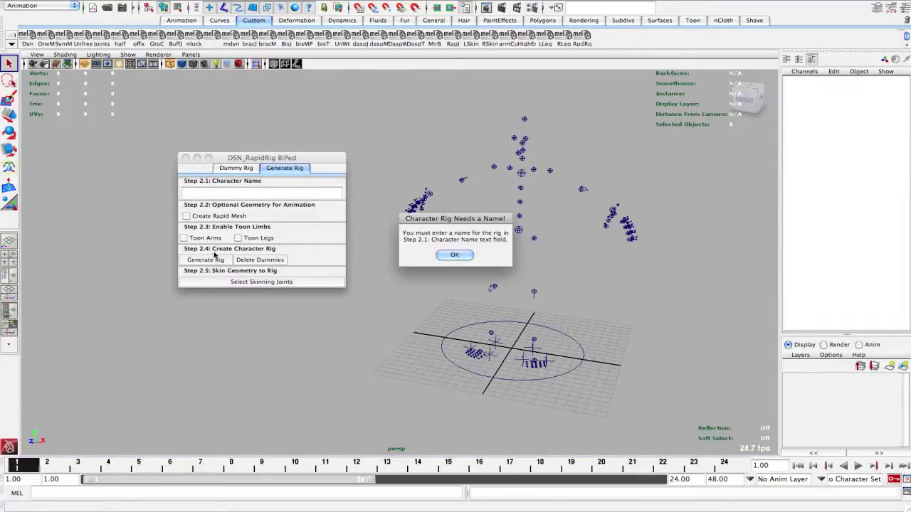
left_click(455, 255)
Enter the character's name for the rig.
left_click(250, 194)
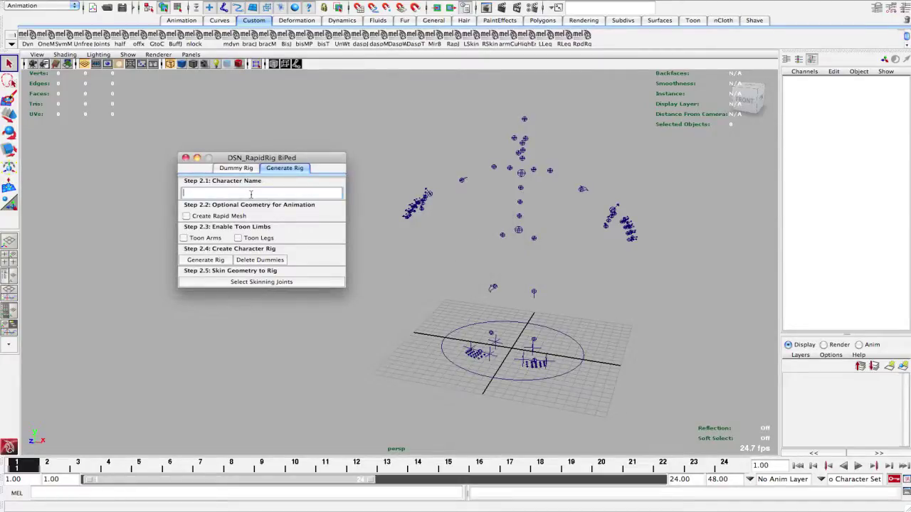
type("Dustin")
Enable Create Rapid Mesh, Toon Legs and Toon Arms for the rig.
left_click_drag(579, 249, 533, 239, "alt")
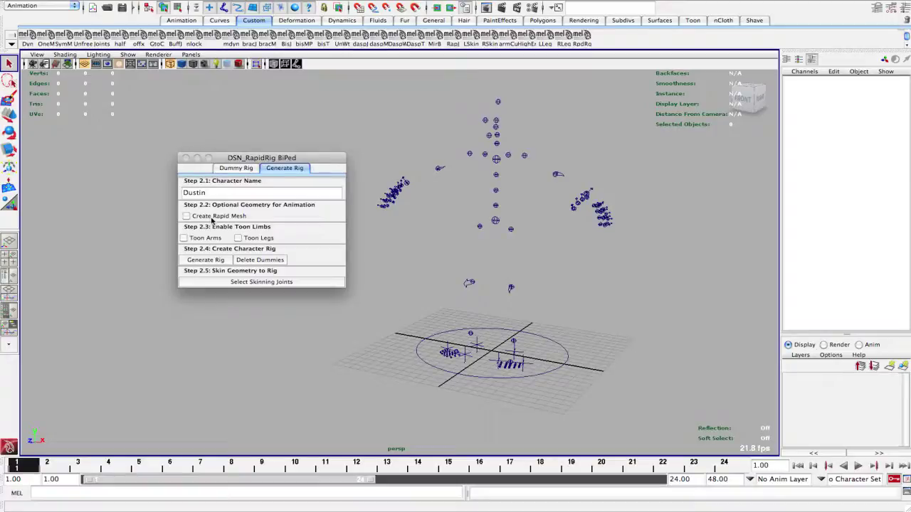
left_click(212, 218)
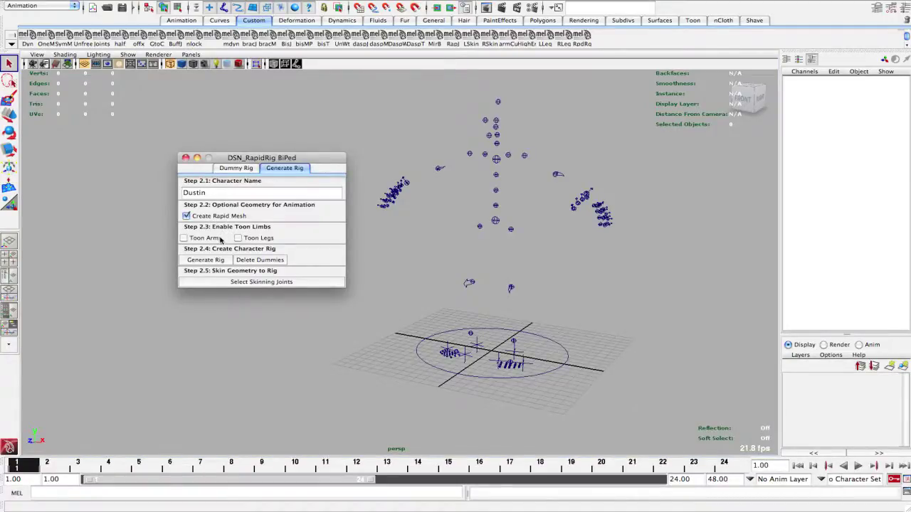
left_click(266, 240)
left_click(194, 241)
Start generating the rig, go back at the save warning, and save the scene as DustinDummies.mb.
left_click_drag(436, 249, 450, 249, "alt")
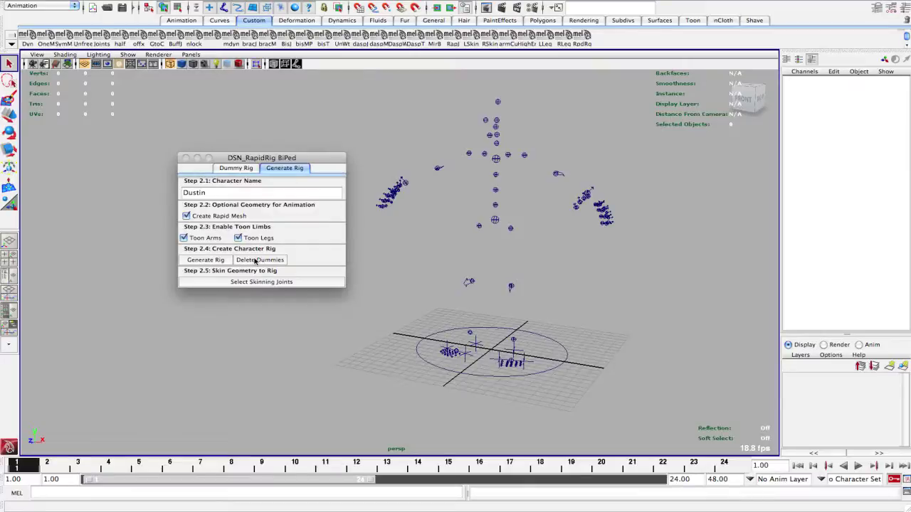
left_click(221, 262)
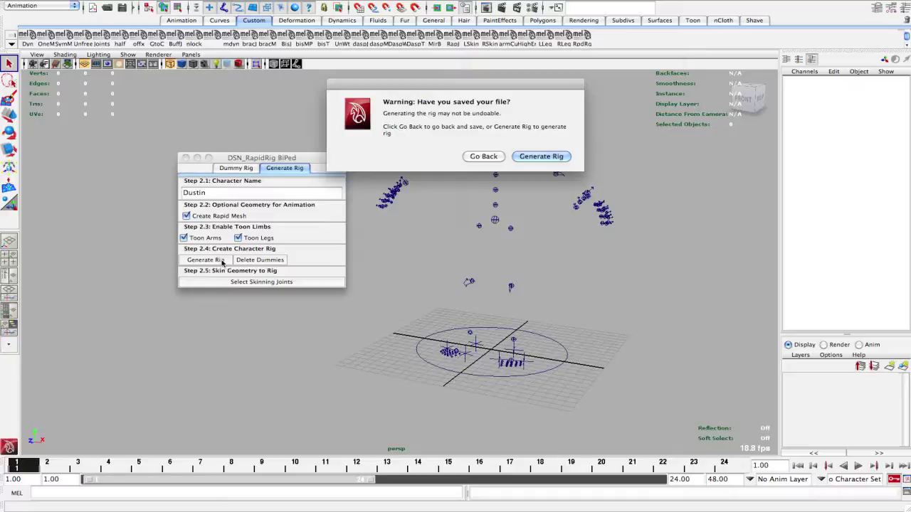
left_click(540, 156)
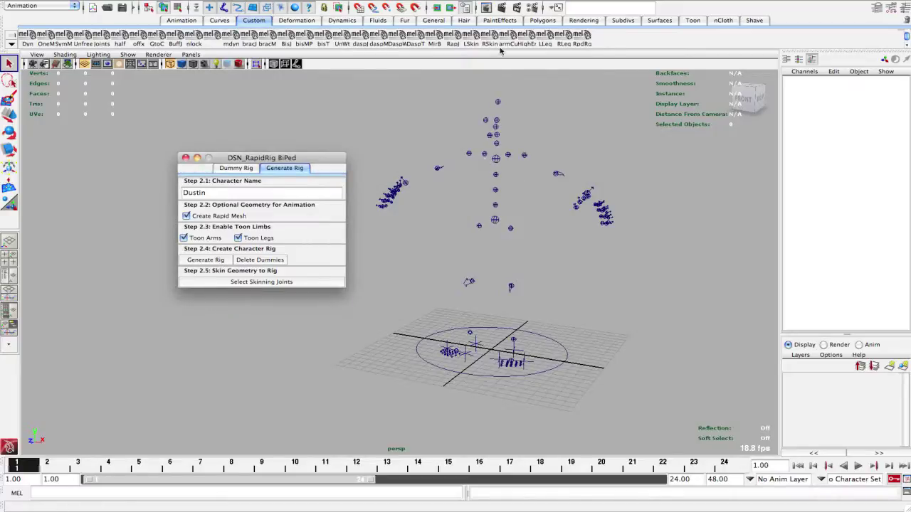
left_click(66, 1)
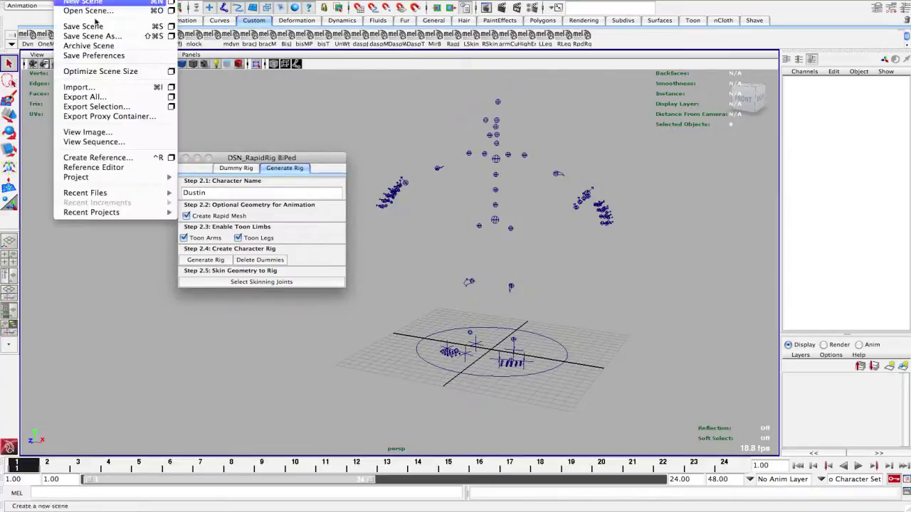
left_click(136, 36)
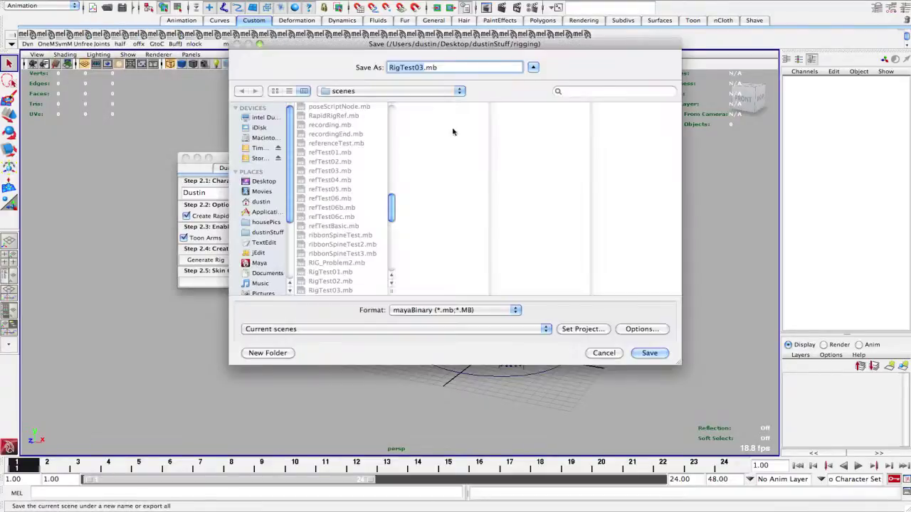
type("DustinDummies")
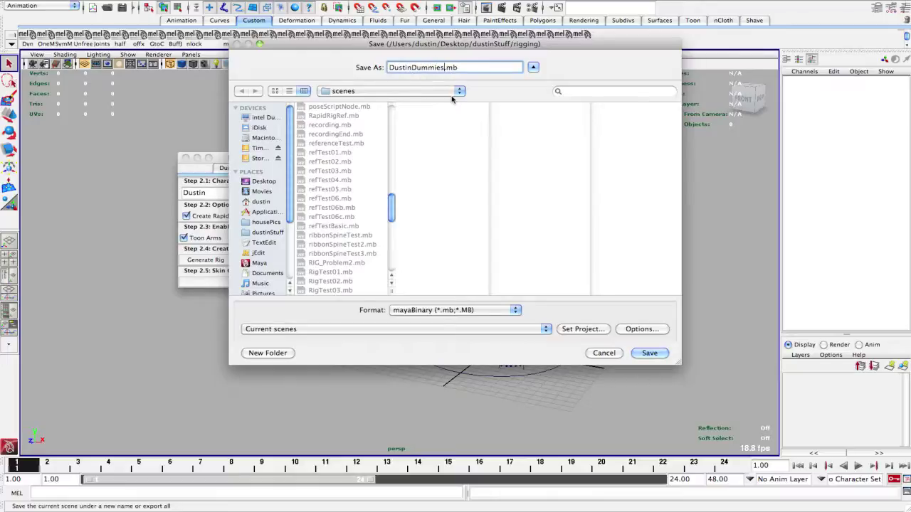
key("Return")
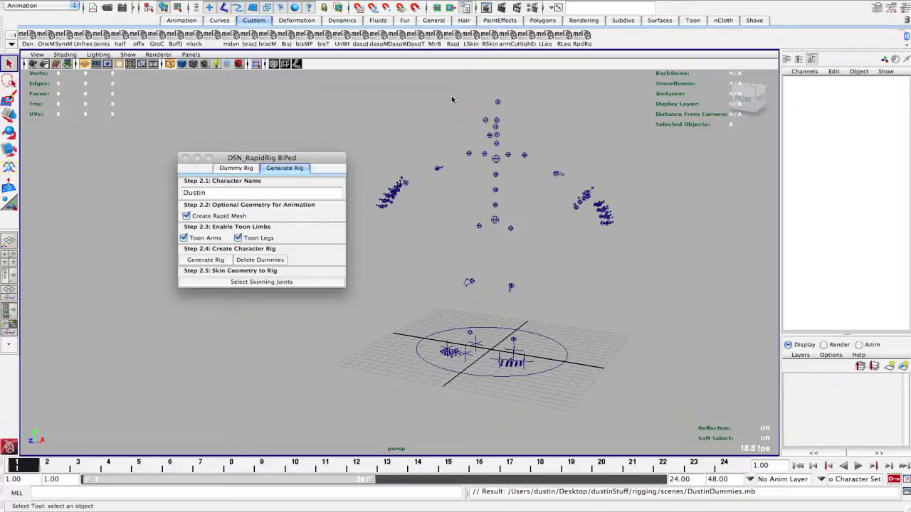
Generate the character rig from the dummies with the rapid mesh and toon limb options, accepting the save warning.
left_click_drag(573, 203, 490, 244, "alt")
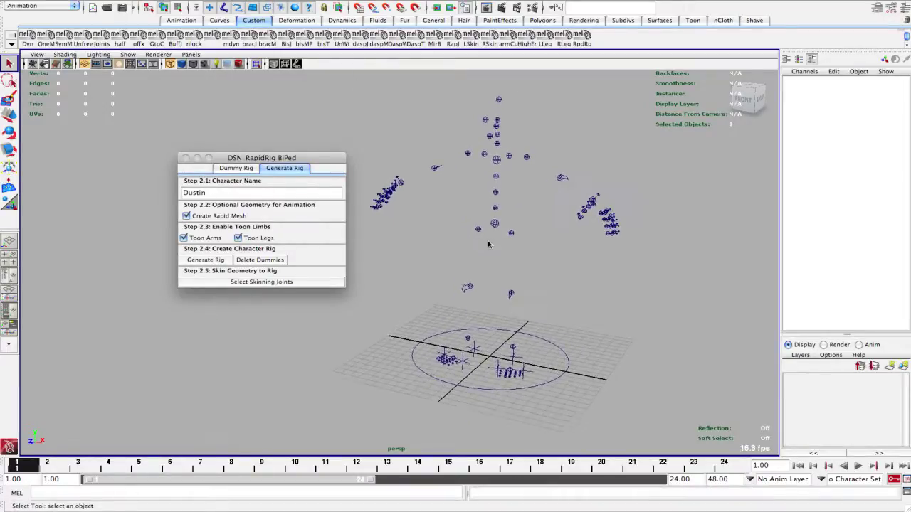
left_click(199, 262)
left_click(542, 158)
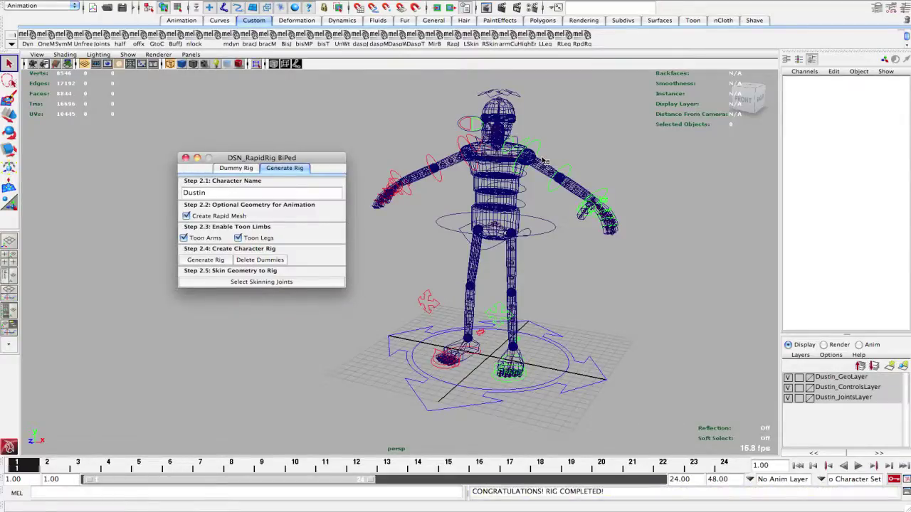
Display the generated rig in shaded mode and inspect the mesh and its controls.
left_click_drag(659, 231, 629, 239, "alt")
key("5")
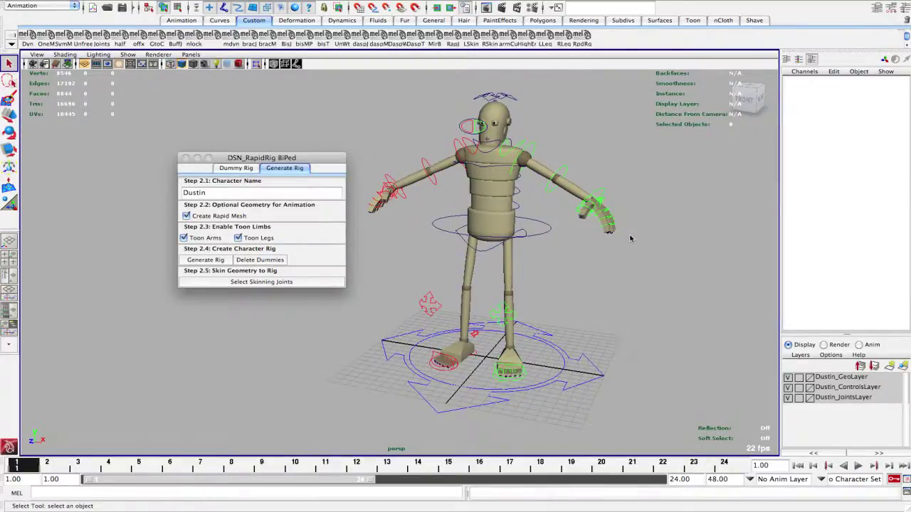
right_click_drag(594, 278, 604, 277, "alt")
middle_click_drag(604, 277, 606, 287, "alt")
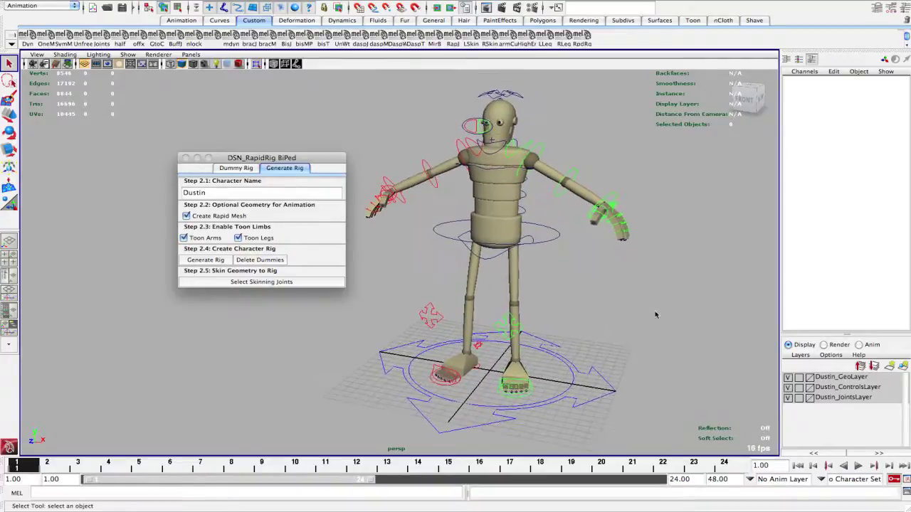
Hide the geometry and controls layers, leaving only the joints layer visible.
left_click(788, 377)
left_click(788, 377)
left_click(788, 377)
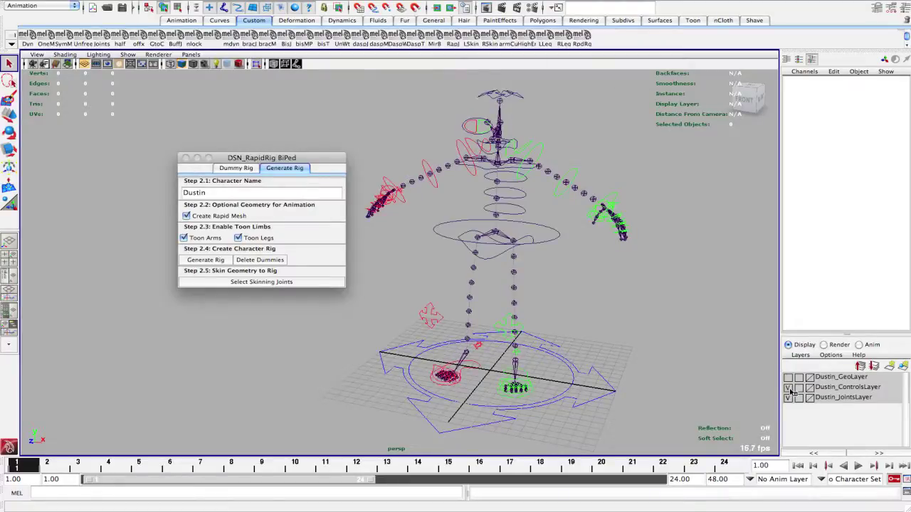
left_click(789, 388)
left_click(788, 397)
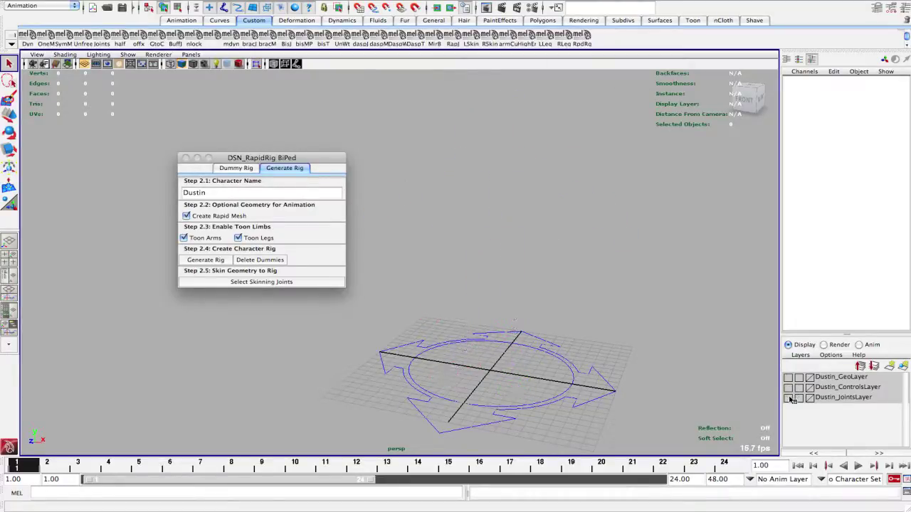
left_click(789, 398)
left_click_drag(559, 179, 551, 195, "alt")
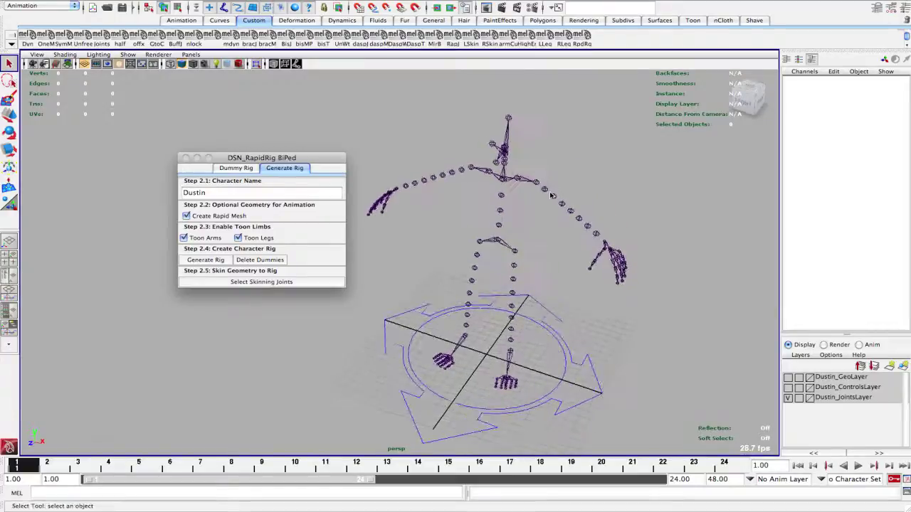
right_click_drag(552, 196, 618, 209, "alt")
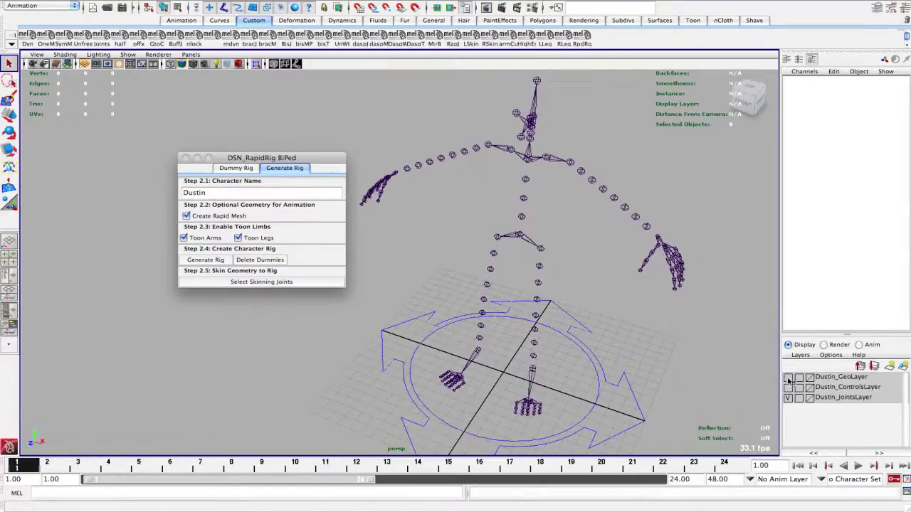
Show the geometry layer again and turn on X-Ray Joints to display the skeleton through the mesh.
left_click(788, 378)
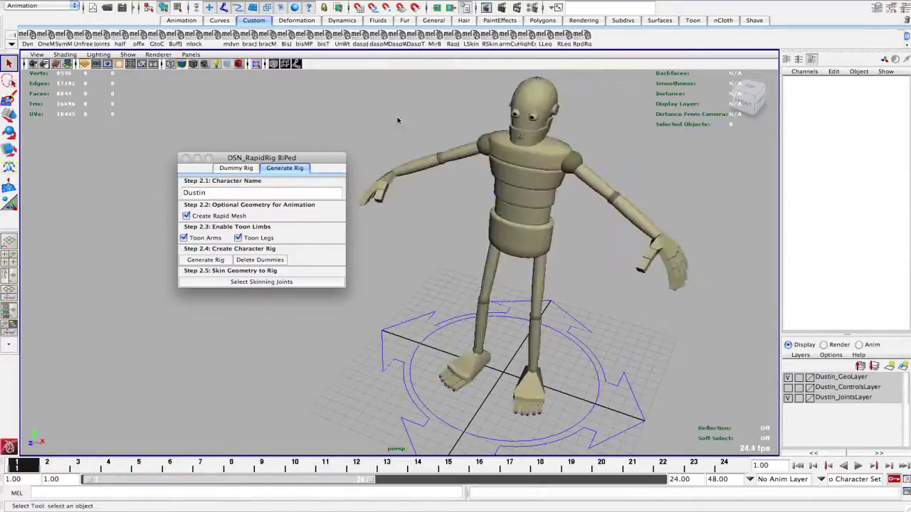
left_click(67, 57)
left_click(83, 151)
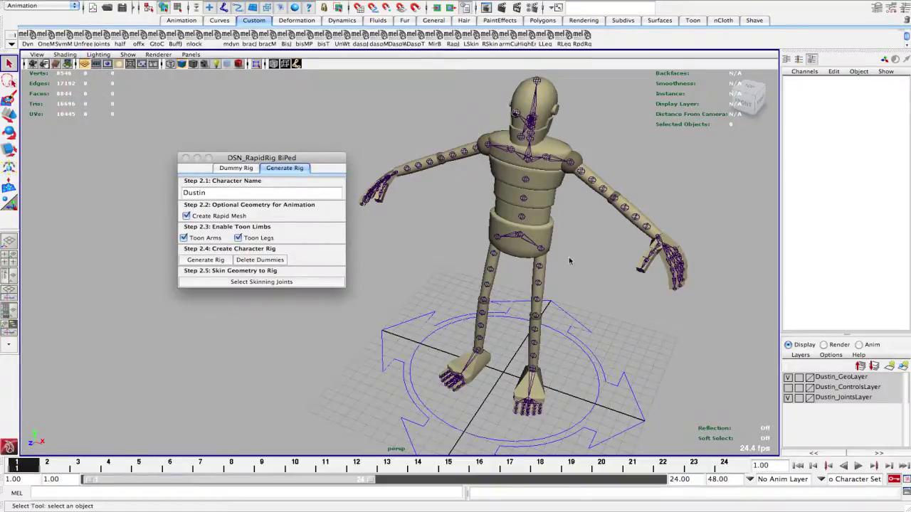
left_click_drag(569, 261, 554, 249, "alt")
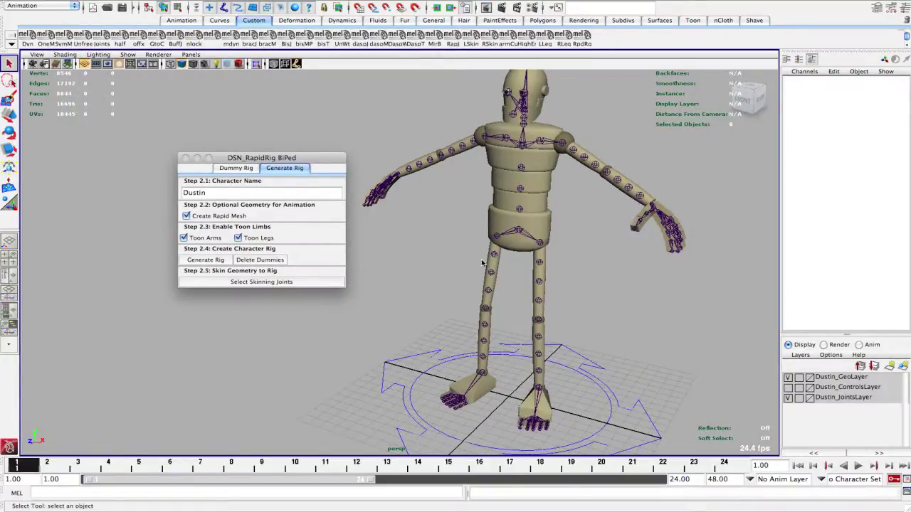
left_click_drag(420, 166, 525, 230, "alt")
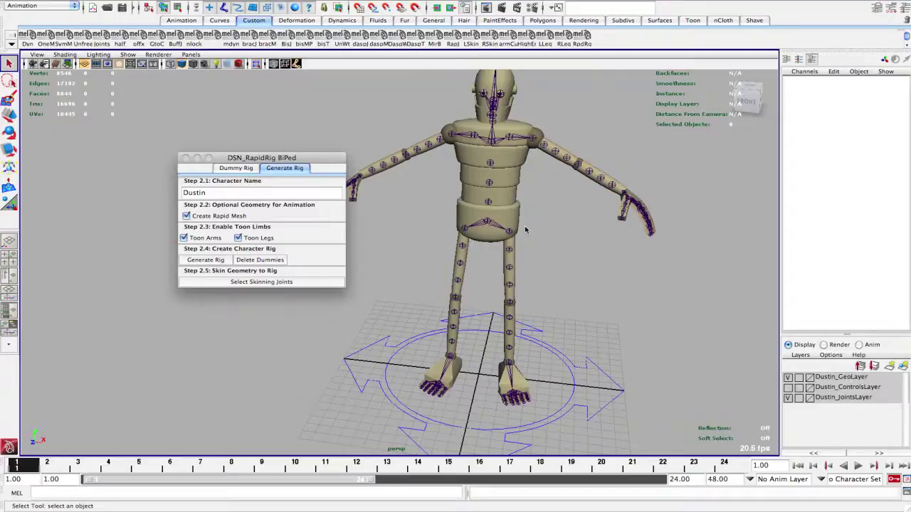
Select the upper and lower arm geometry on both sides and increase its Radius to thicken the arms.
left_click_drag(559, 219, 508, 190, "alt")
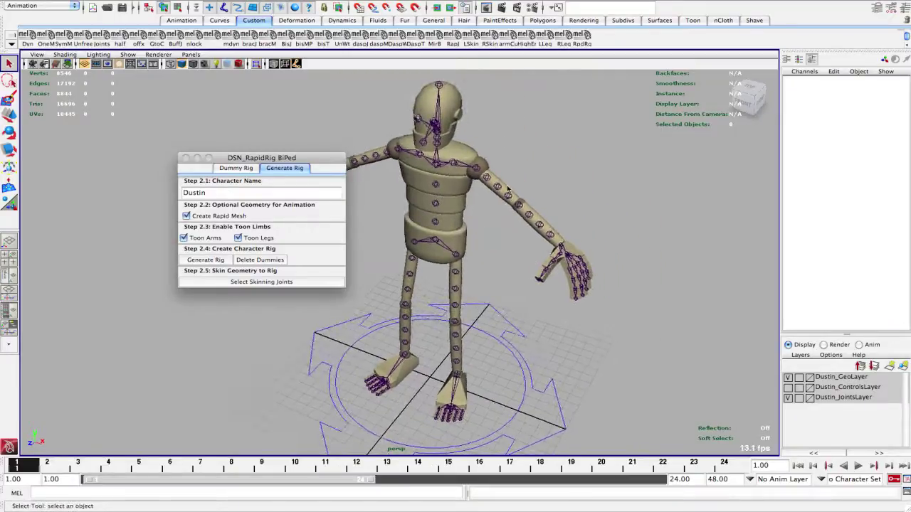
left_click(509, 188)
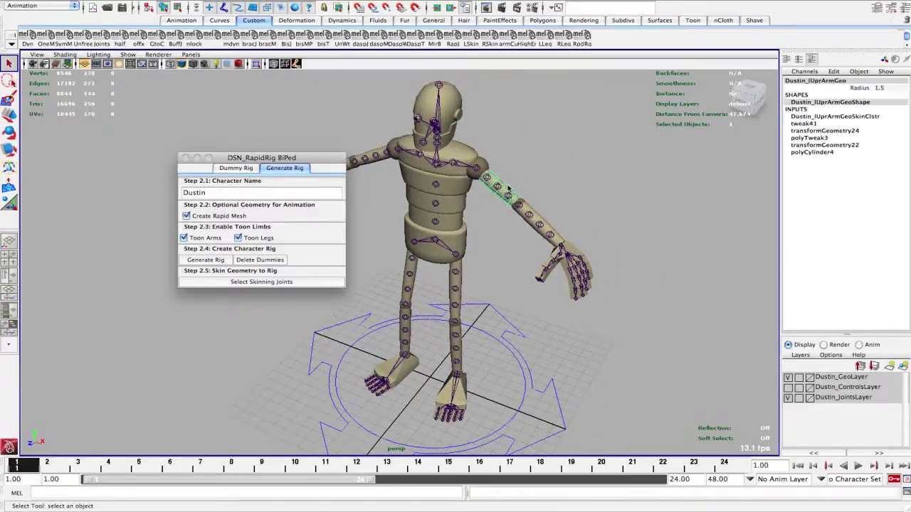
left_click(554, 227, "shift")
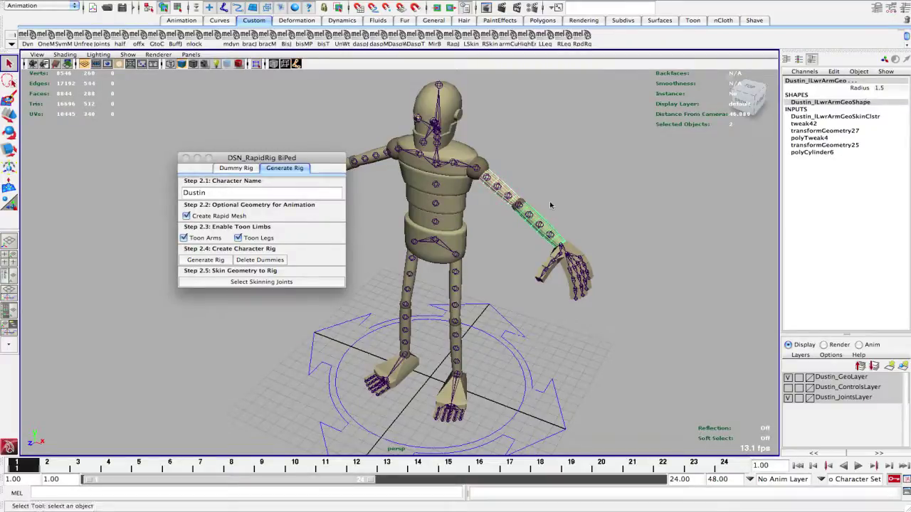
left_click_drag(501, 200, 505, 169, "alt")
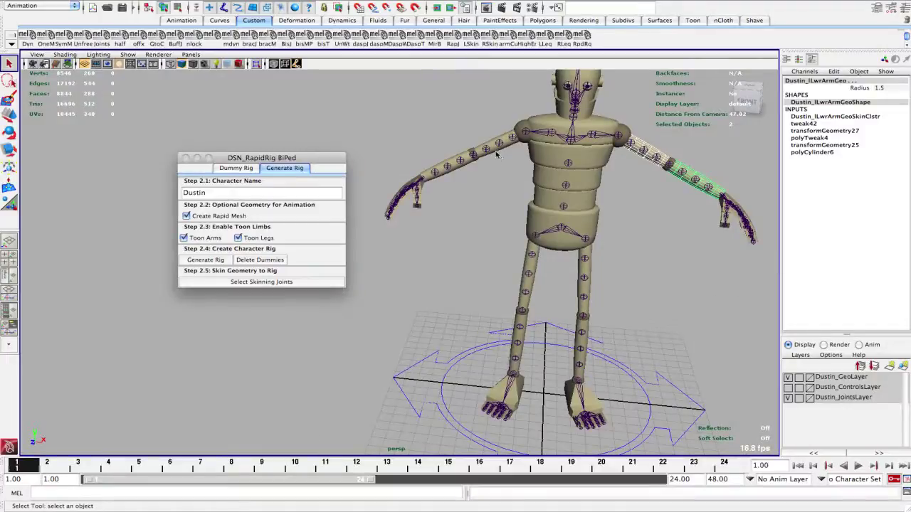
left_click(496, 154, "shift")
left_click(448, 161, "shift")
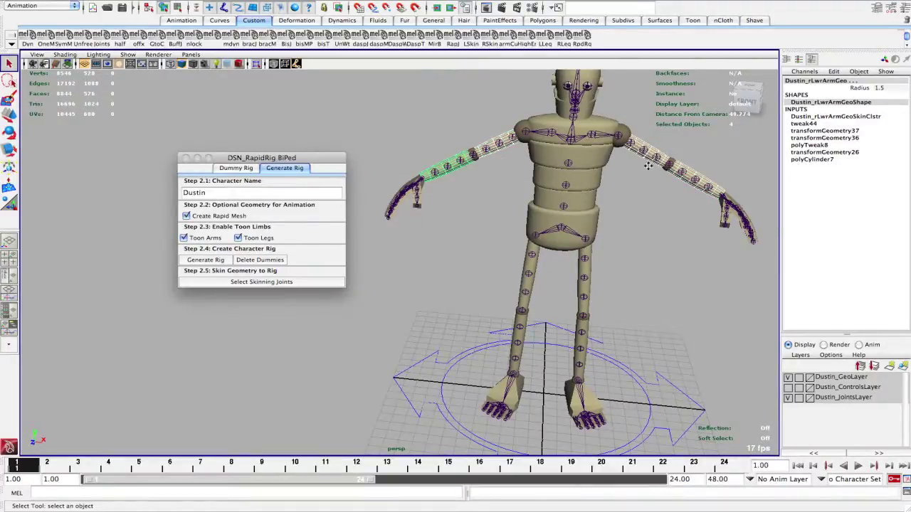
left_click_drag(648, 165, 887, 131, "alt")
left_click(860, 88)
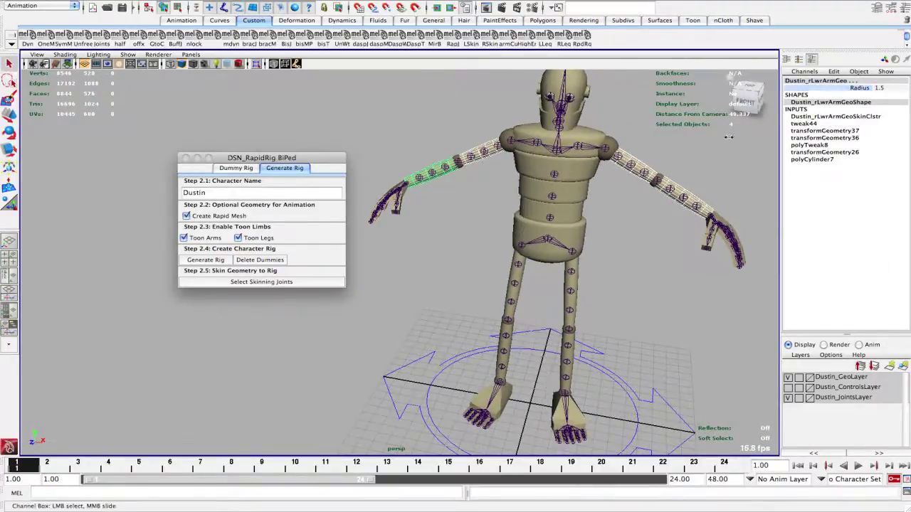
middle_click_drag(718, 137, 732, 137)
Select both shoulder spheres and increase their Radius to enlarge them.
left_click(607, 143)
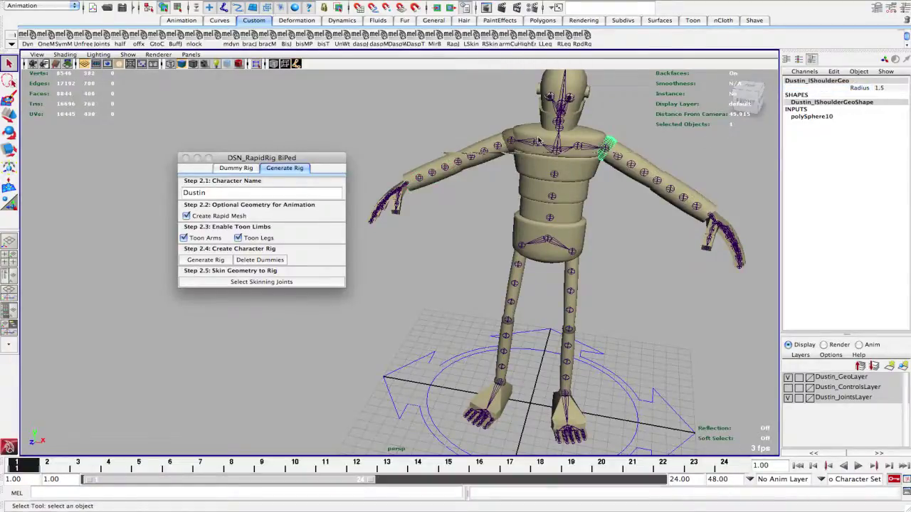
left_click(507, 137, "shift")
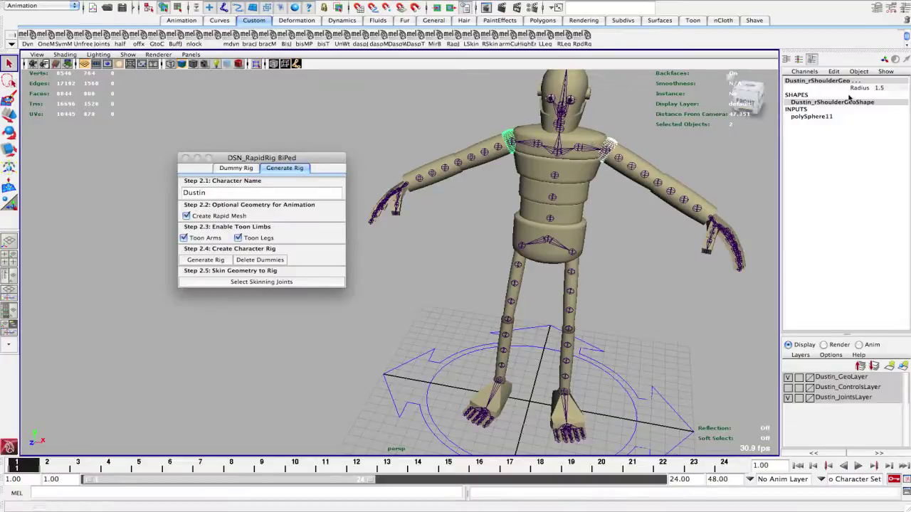
middle_click_drag(740, 140, 724, 145)
Select the four spine segments and the hip geometry and set their Depth to 1.4.
left_click(589, 131)
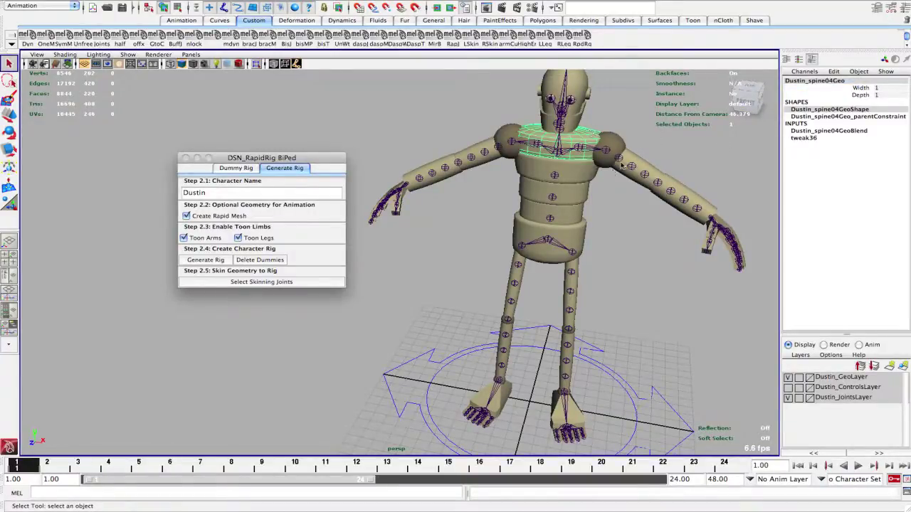
left_click(584, 193, "shift")
left_click(581, 203, "shift")
left_click(587, 221, "shift")
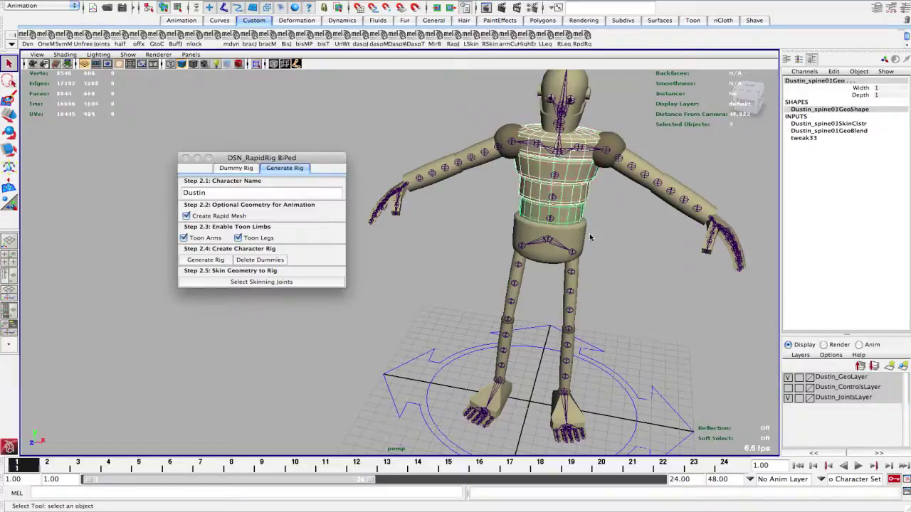
left_click(581, 238, "shift")
left_click_drag(582, 238, 466, 225, "alt")
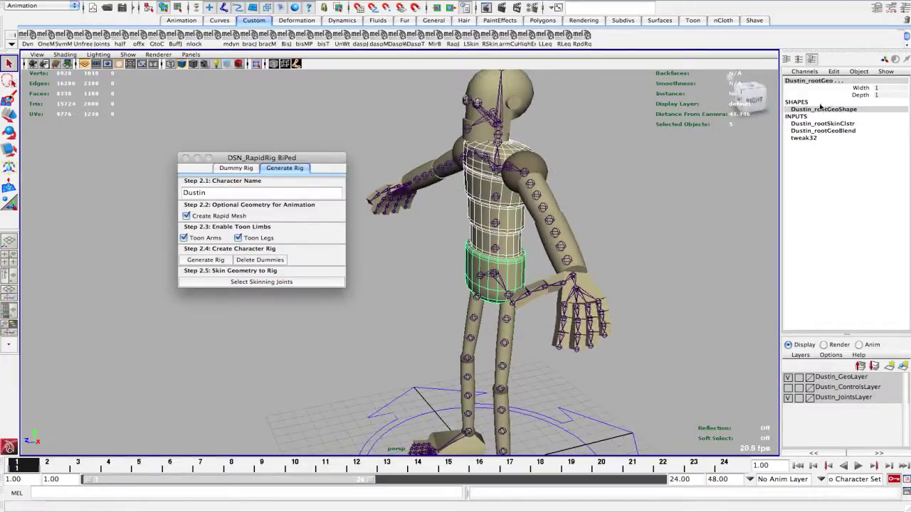
left_click(860, 94)
middle_click_drag(695, 187, 685, 189)
left_click_drag(686, 189, 623, 256, "alt")
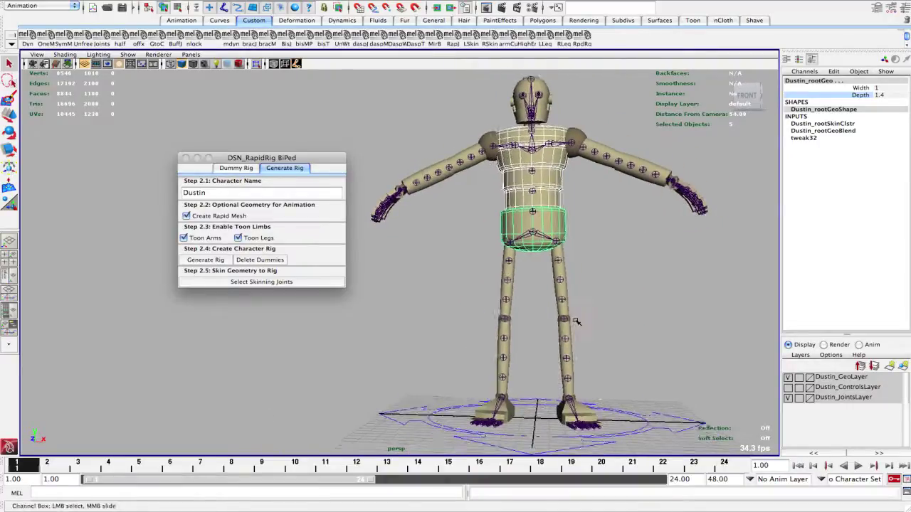
Select the upper and lower leg geometry on both sides and reduce its Radius to slim the legs.
left_click(570, 345)
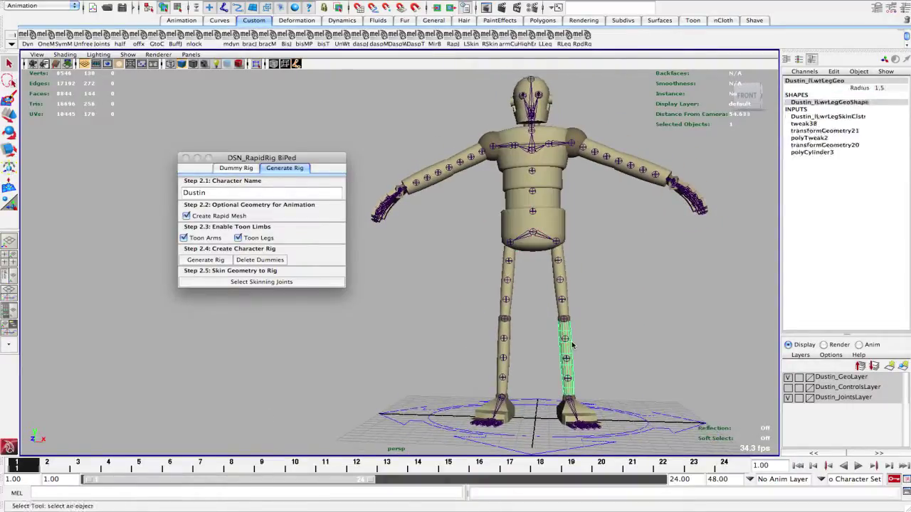
left_click(566, 291, "shift")
left_click(512, 295, "shift")
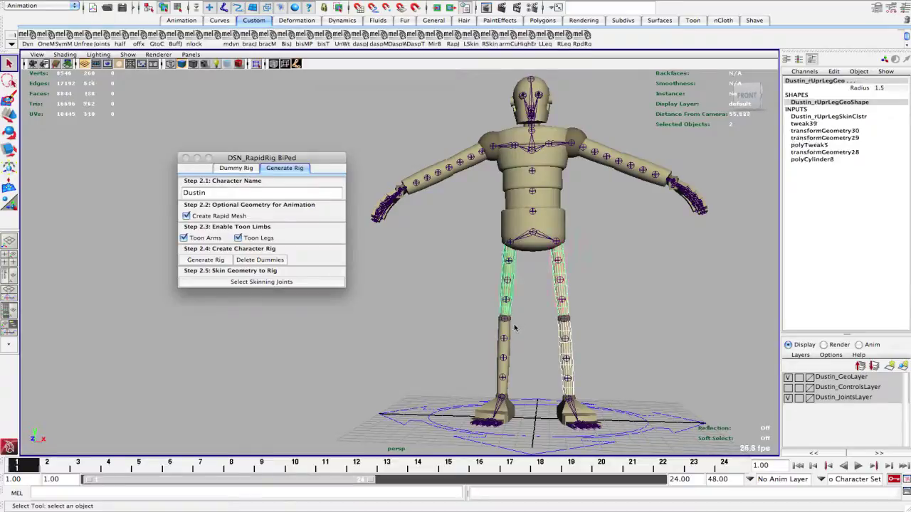
left_click(511, 330, "shift")
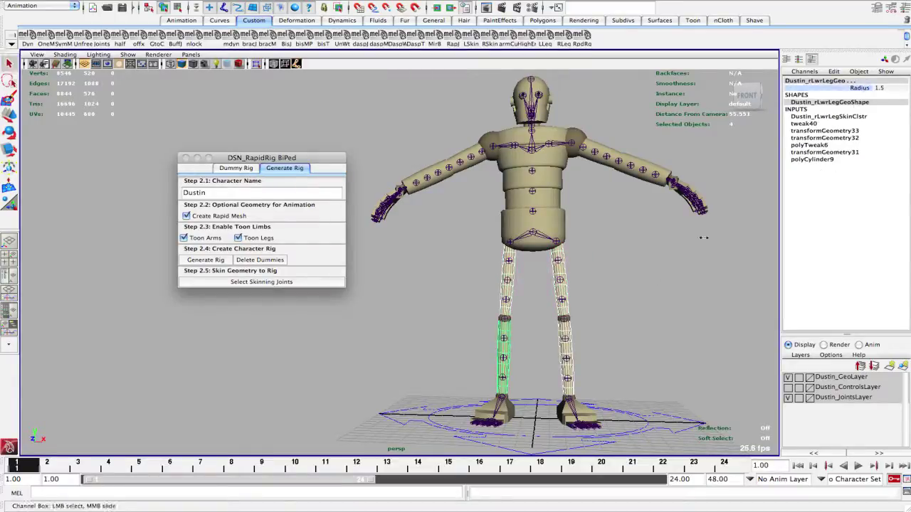
left_click(575, 302)
mouse_move(575, 302)
left_mouse_down("alt")
mouse_move(527, 299)
mouse_move(580, 292)
left_mouse_up("alt")
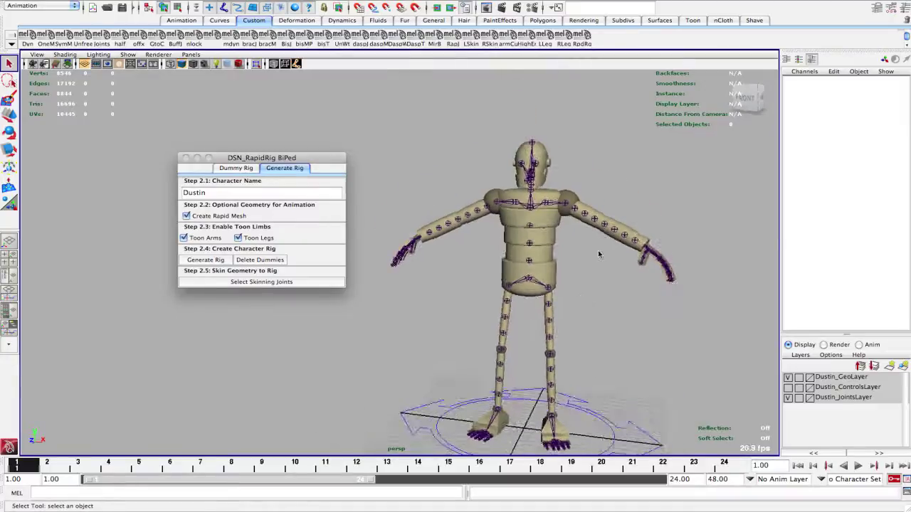
Select the ear geometry and try shrinking its Radius to 0.001 to hide the ears inside the head.
left_click(548, 151)
right_click_drag(548, 152, 645, 114, "alt")
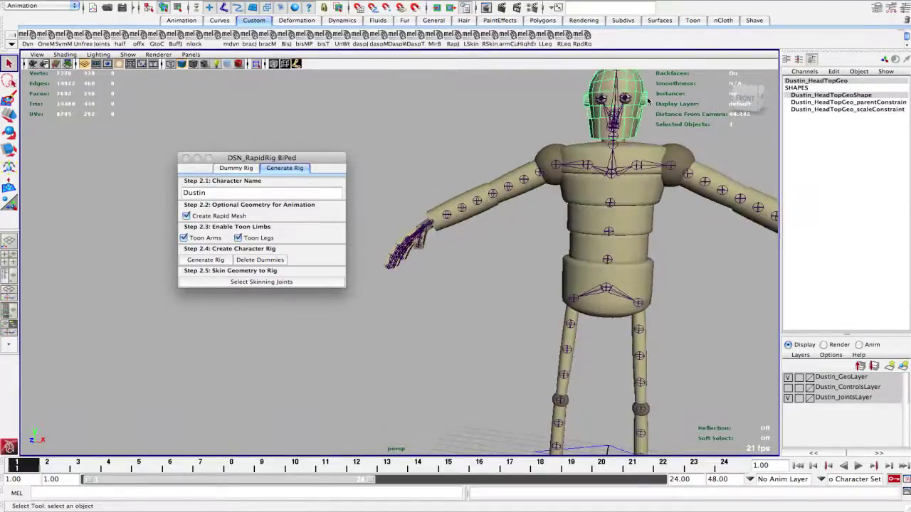
left_click(646, 101)
middle_click_drag(646, 101, 591, 132, "alt")
left_click_drag(748, 112, 654, 147, "alt")
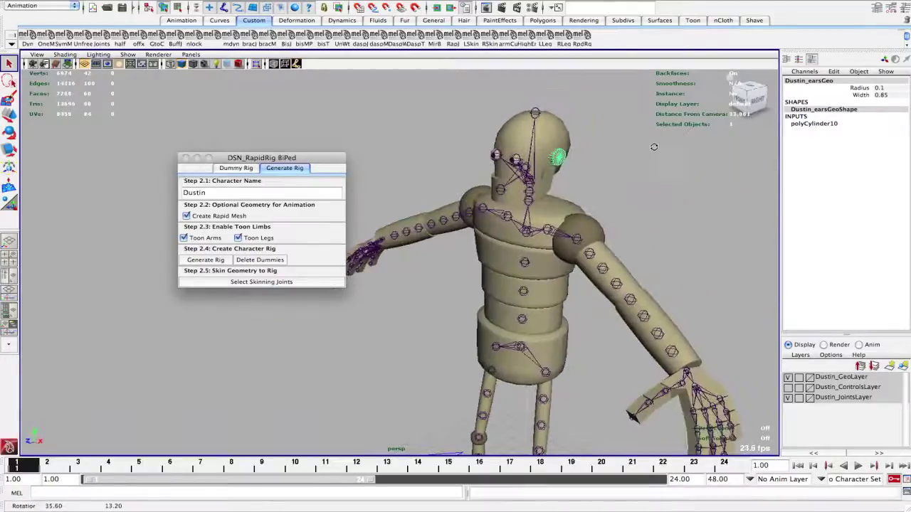
left_click(860, 88)
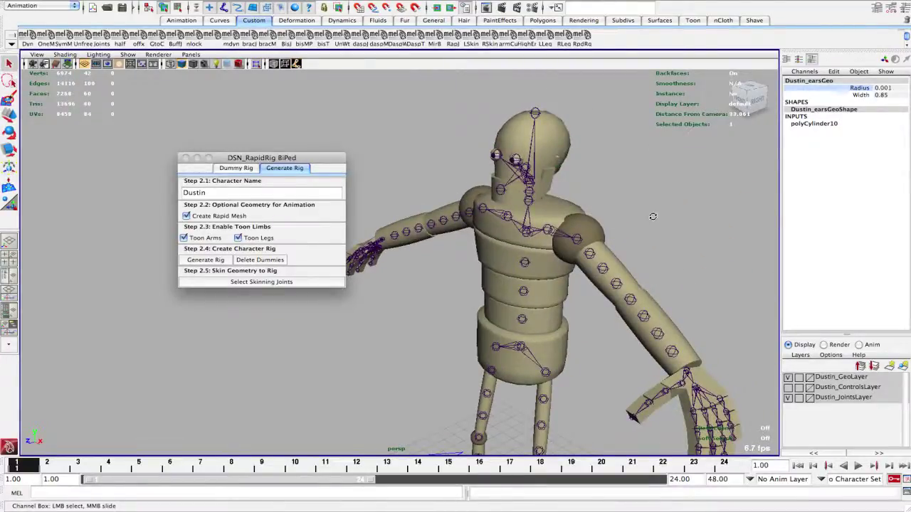
left_click_drag(653, 216, 743, 197, "alt")
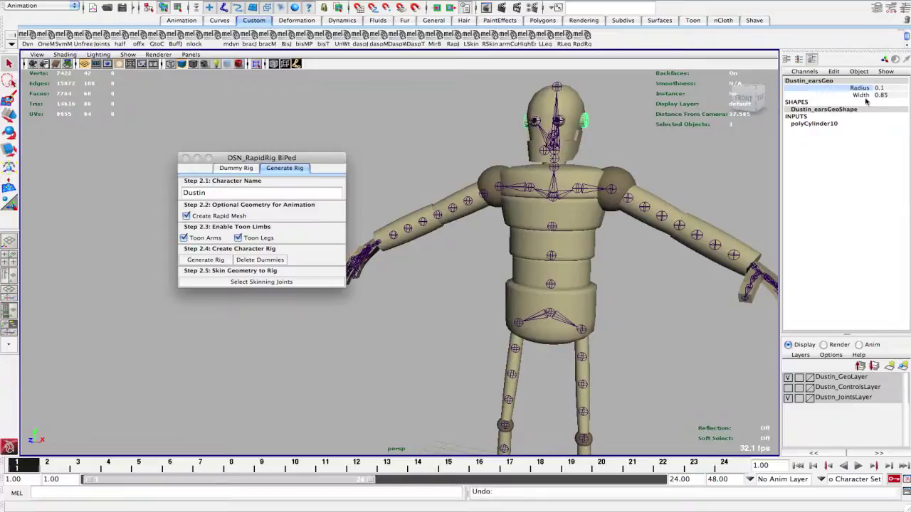
Try an ear Width of 0.95 and an ear Radius of 0.3, undoing each change.
left_click(808, 135)
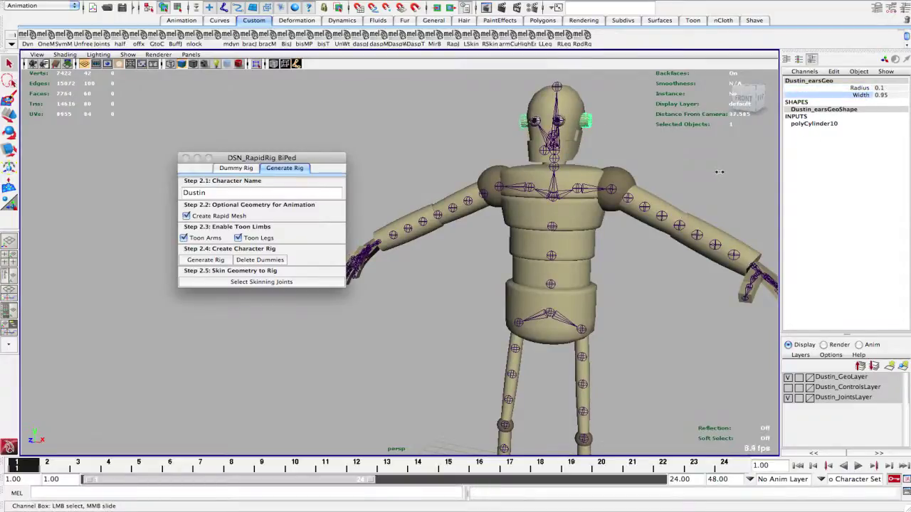
left_click_drag(719, 171, 661, 178, "alt")
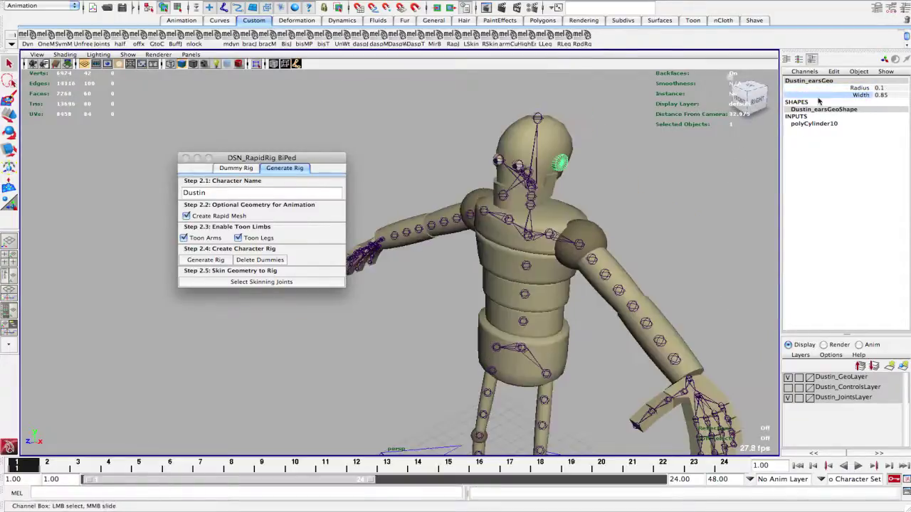
left_click(859, 88)
middle_click_drag(700, 147, 705, 147)
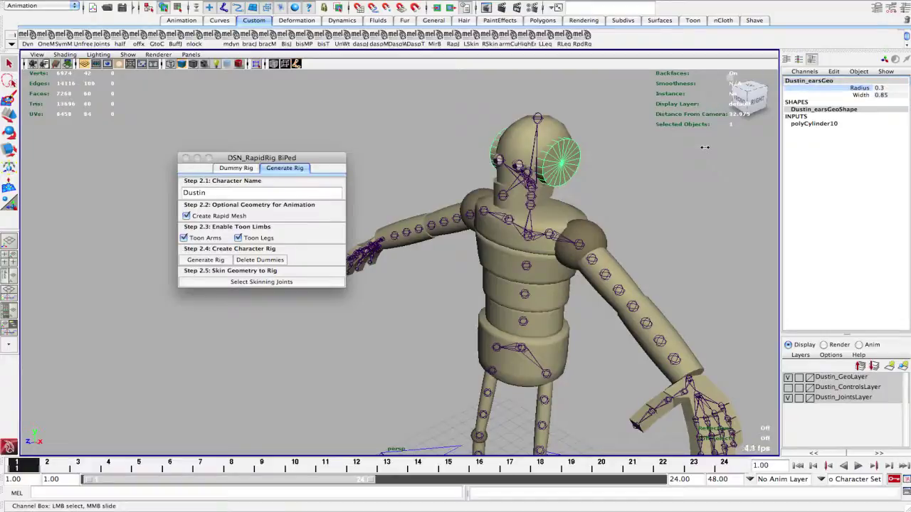
left_click_drag(704, 147, 641, 207, "alt")
key("z")
Try scaling up a base segment of one finger on the character's left hand, and undo it.
middle_click_drag(494, 204, 541, 273, "alt")
right_click_drag(541, 274, 557, 190, "alt")
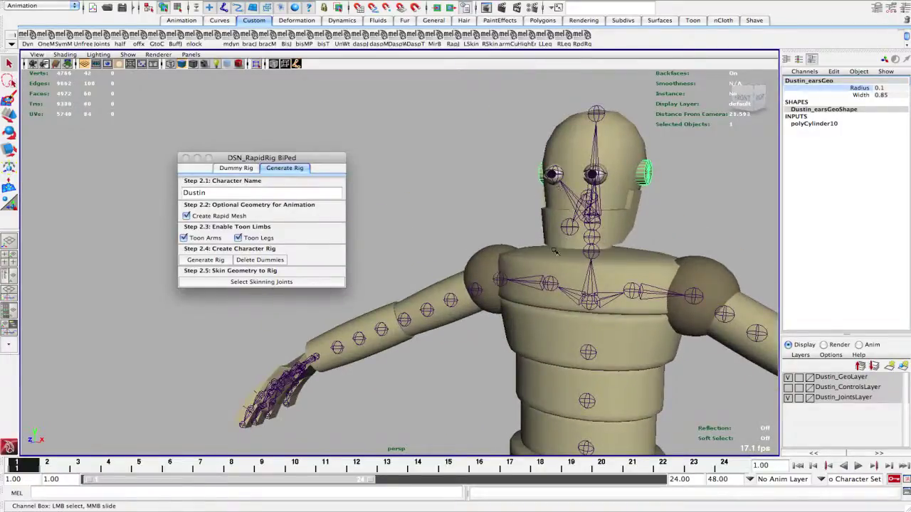
left_click_drag(555, 251, 624, 288, "alt")
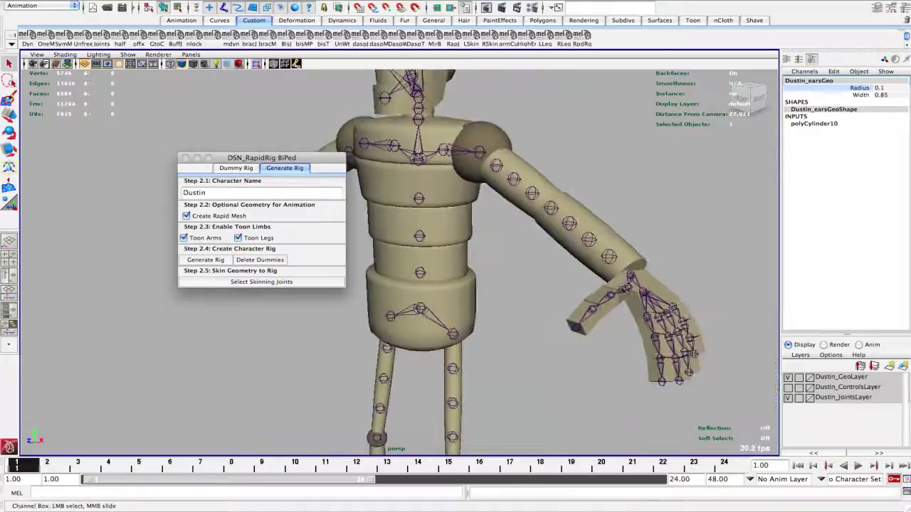
left_click(685, 307)
key("r")
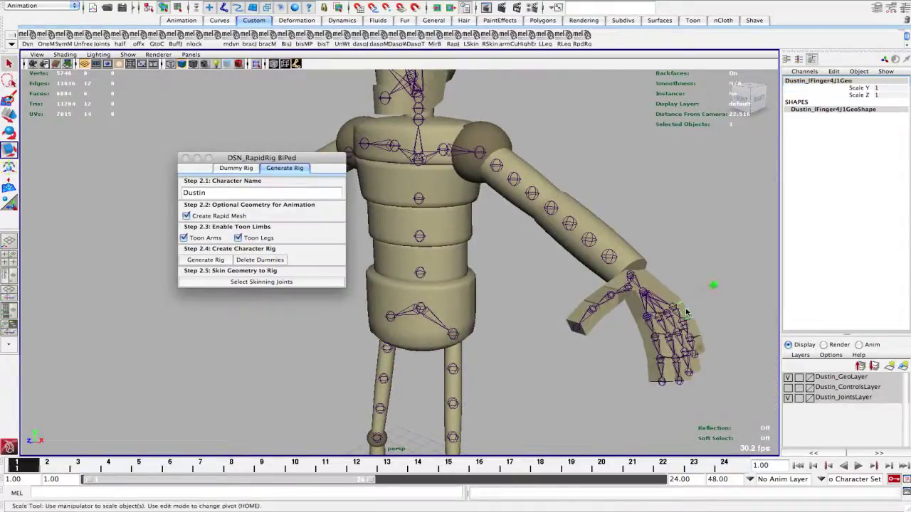
left_click_drag(672, 313, 696, 326)
key("z")
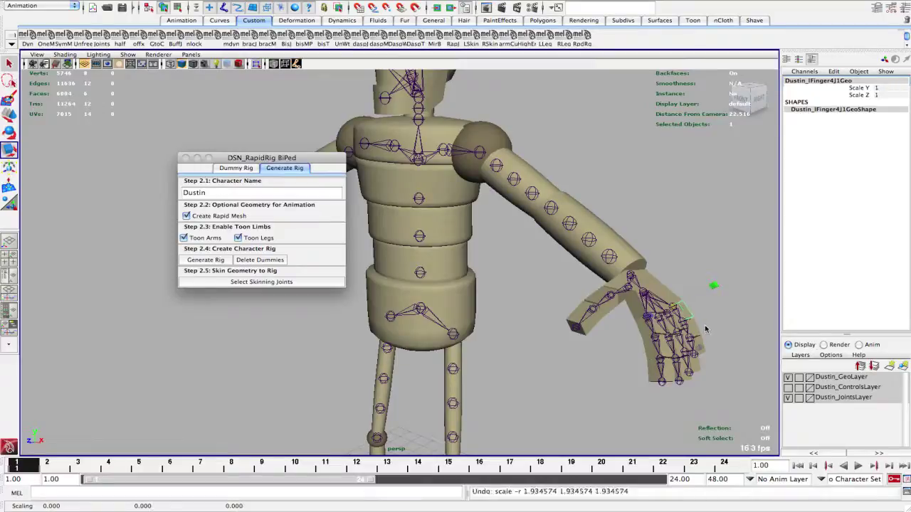
Set the joints layer to reference so that only the geometry can be selected.
left_click(810, 399)
left_click(810, 398)
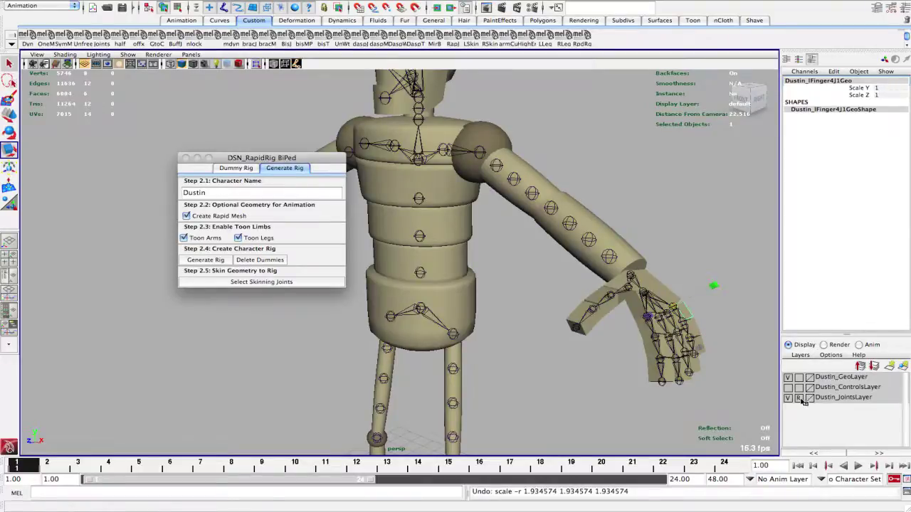
left_click(728, 326)
Select all finger segments of the left hand, try scaling them to about 1.092 in Y and Z, and undo it.
left_click_drag(729, 326, 657, 395)
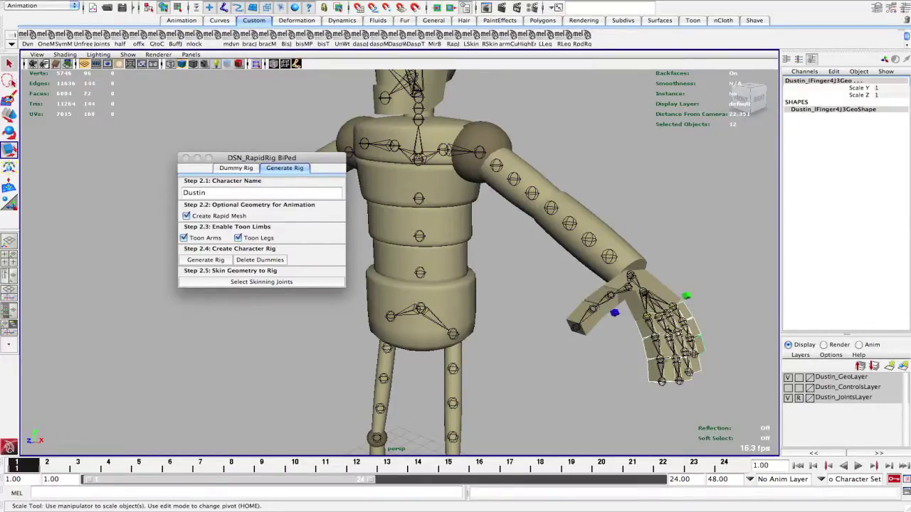
left_click_drag(646, 317, 665, 303)
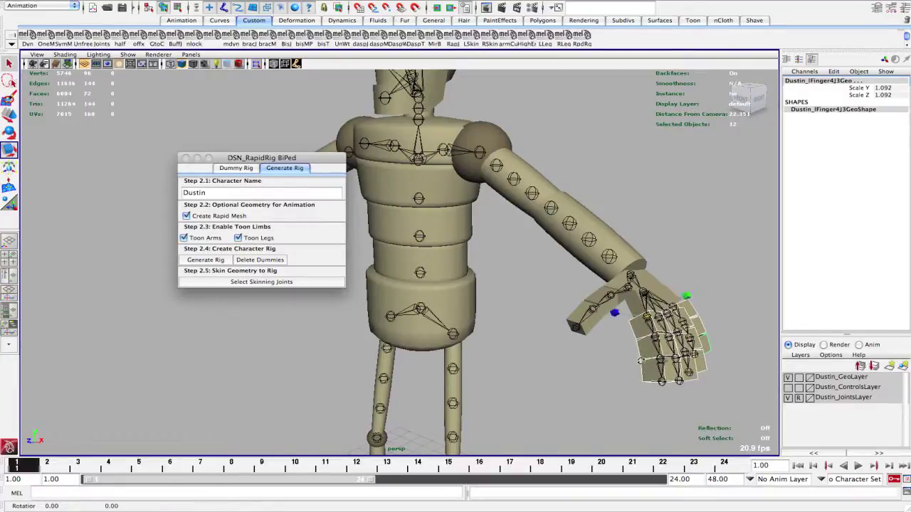
left_click_drag(641, 361, 632, 366, "alt")
middle_click_drag(632, 366, 602, 326, "alt")
left_click_drag(540, 287, 594, 274)
key("z")
key("ctrl+z")
right_click_drag(594, 274, 548, 278, "alt")
left_click_drag(548, 278, 555, 297, "alt")
left_click(553, 301)
middle_click_drag(555, 298, 585, 299, "alt")
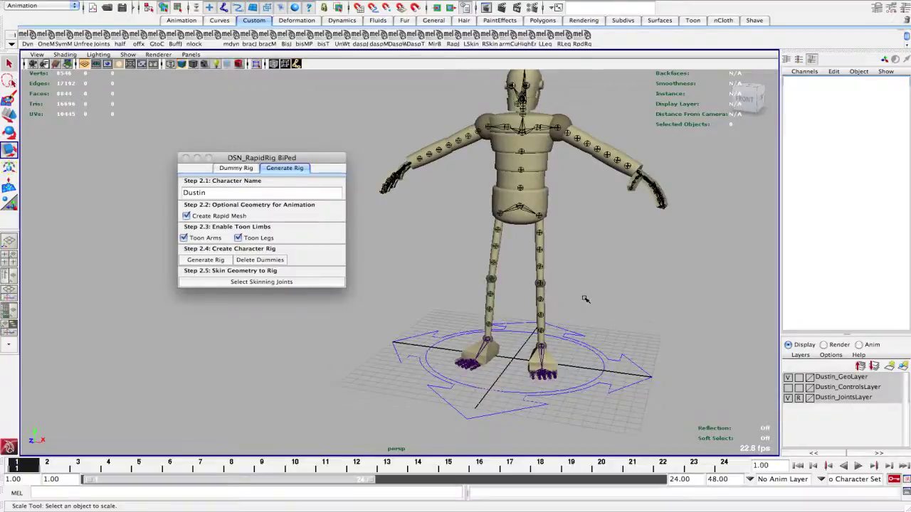